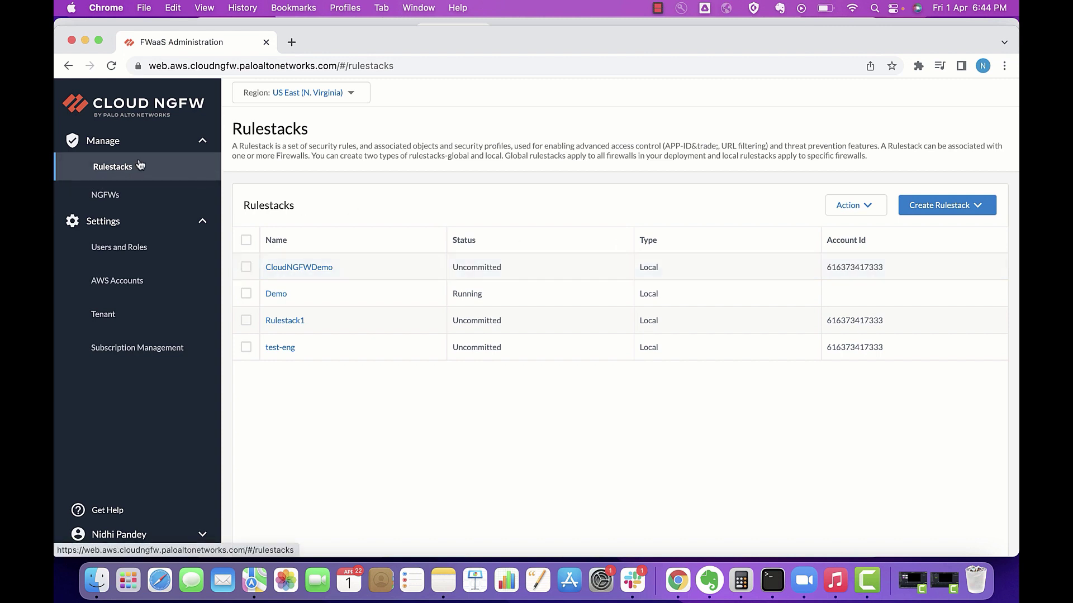
# In the Demo rulestack, open EWtrafficRule and review its Granular Controls and Allow action.
pyautogui.click(279, 294)
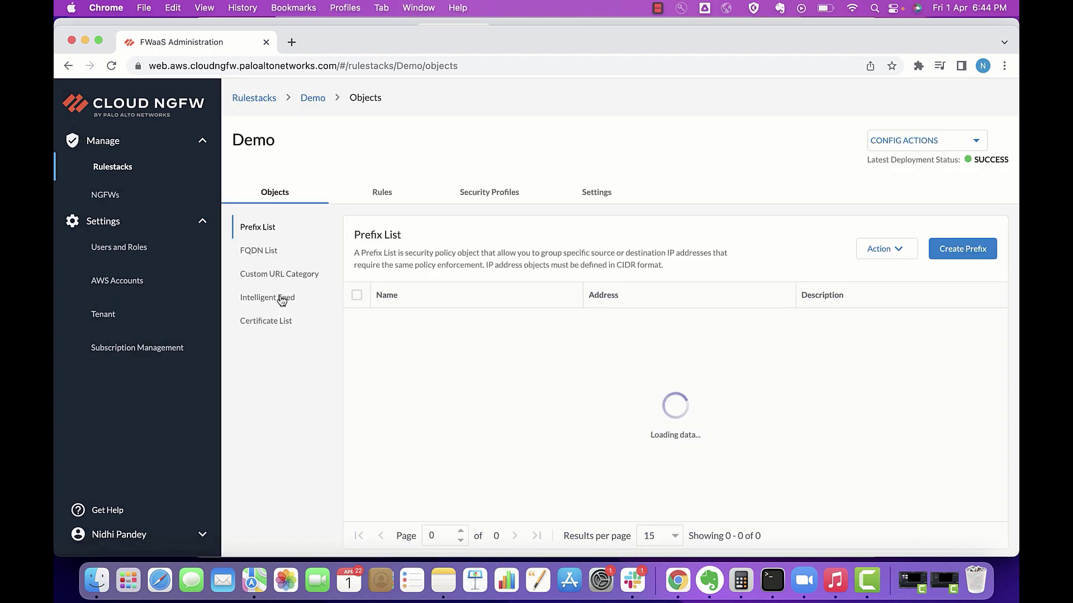
pyautogui.click(382, 195)
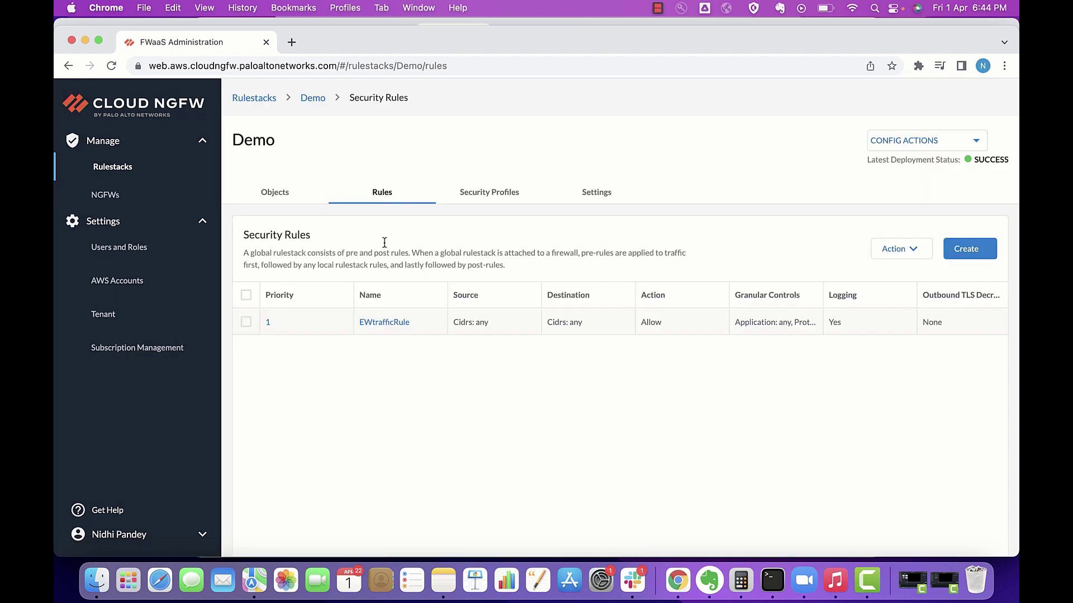
pyautogui.click(395, 323)
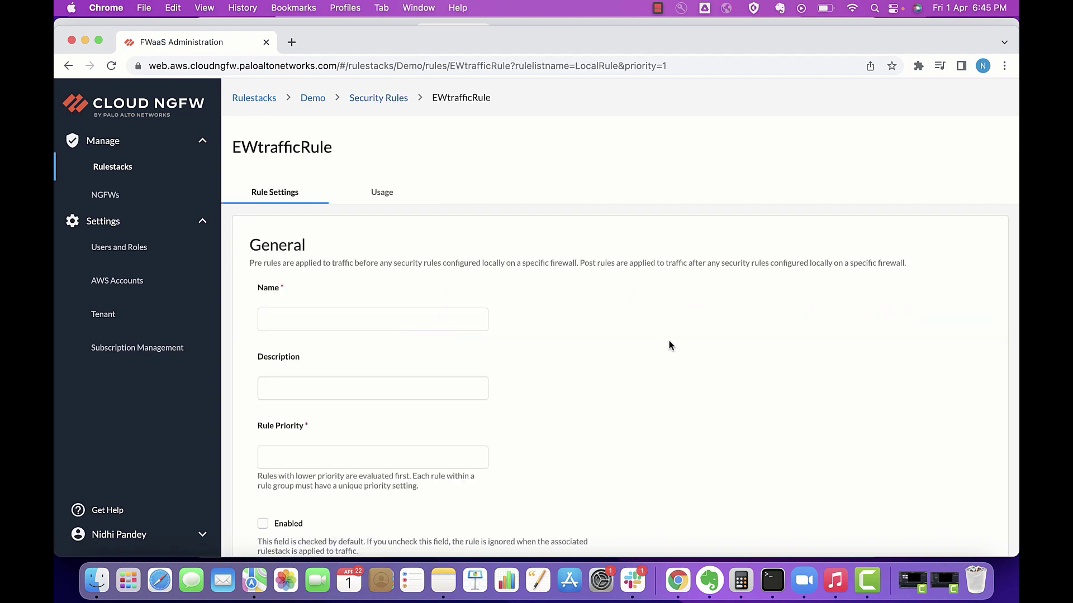
pyautogui.scroll(-15, 669, 340)
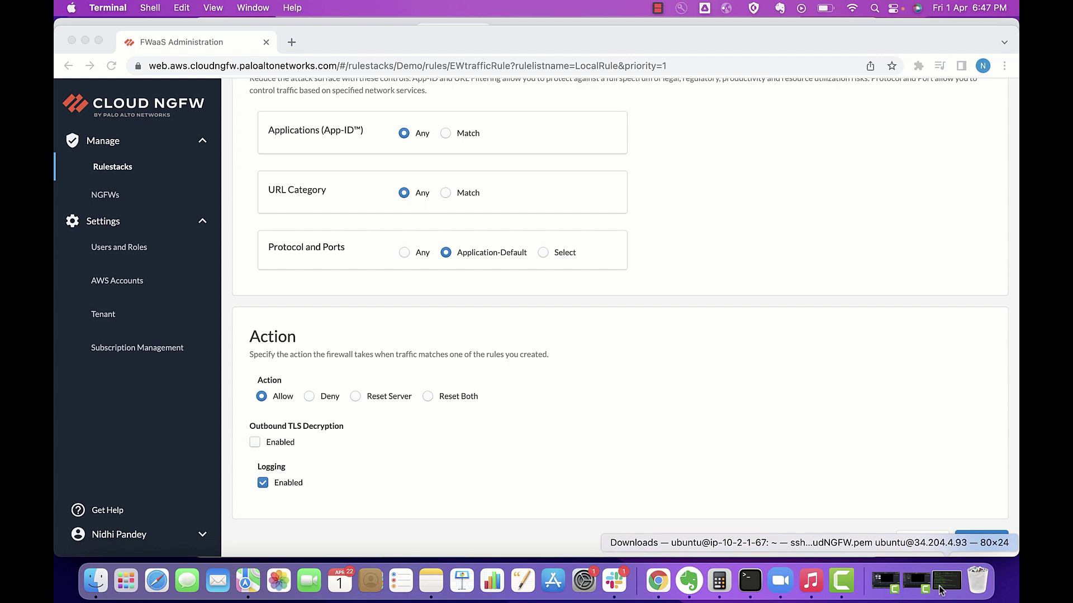
# From the Ubuntu ssh session, run ping 10.1.1.115 and get replies.
pyautogui.click(940, 589)
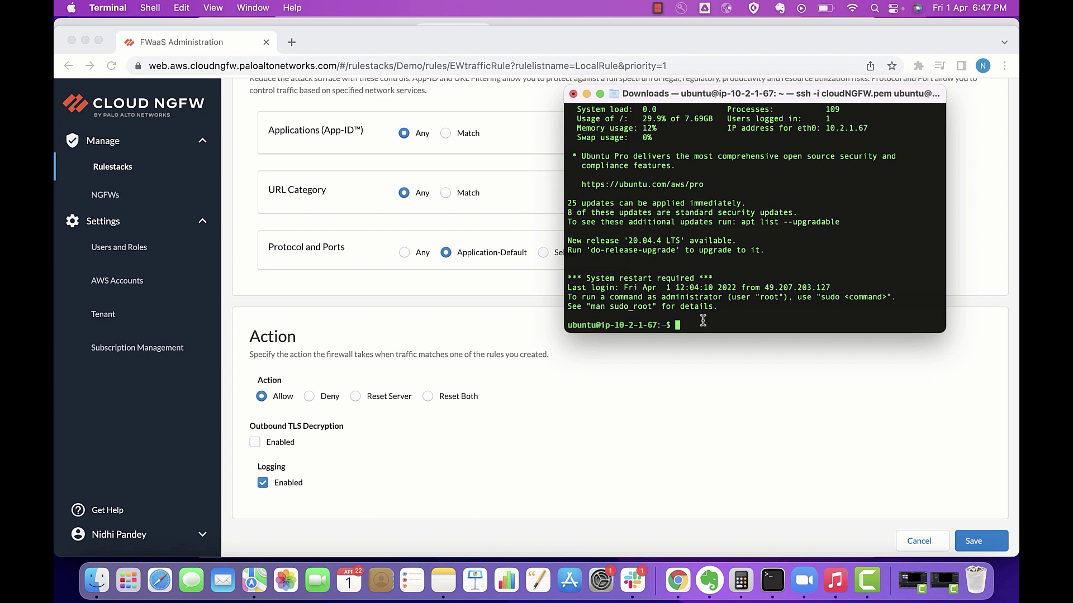
pyautogui.write('ping 10.1.1.115')
pyautogui.press('Return')
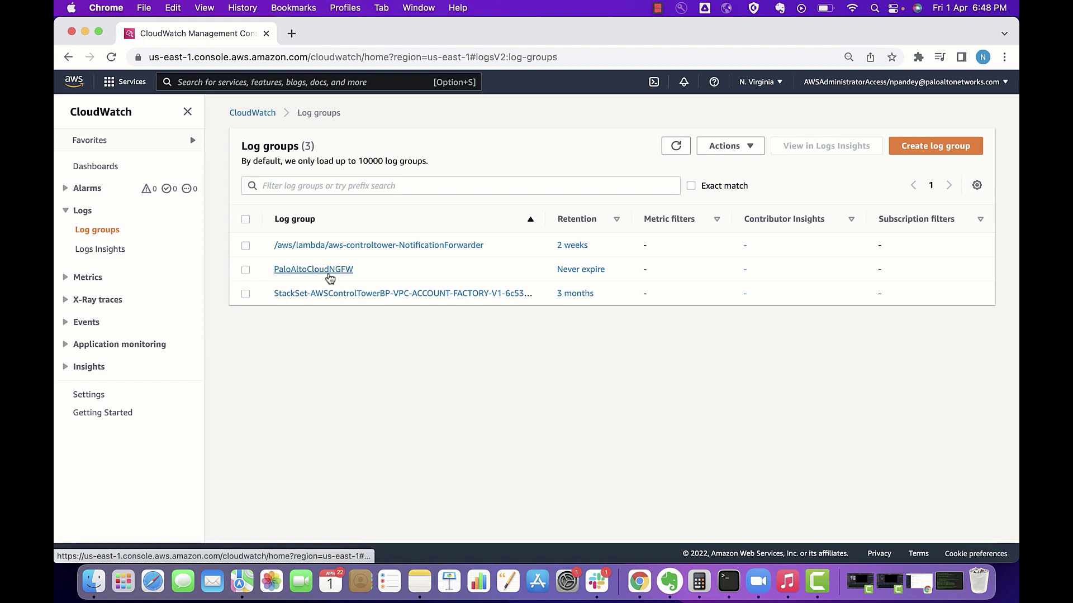
# Expand the latest PaloAltoCloudNGFW TRAFFIC log event and highlight EWtrafficRule as the allowing rule.
pyautogui.click(330, 270)
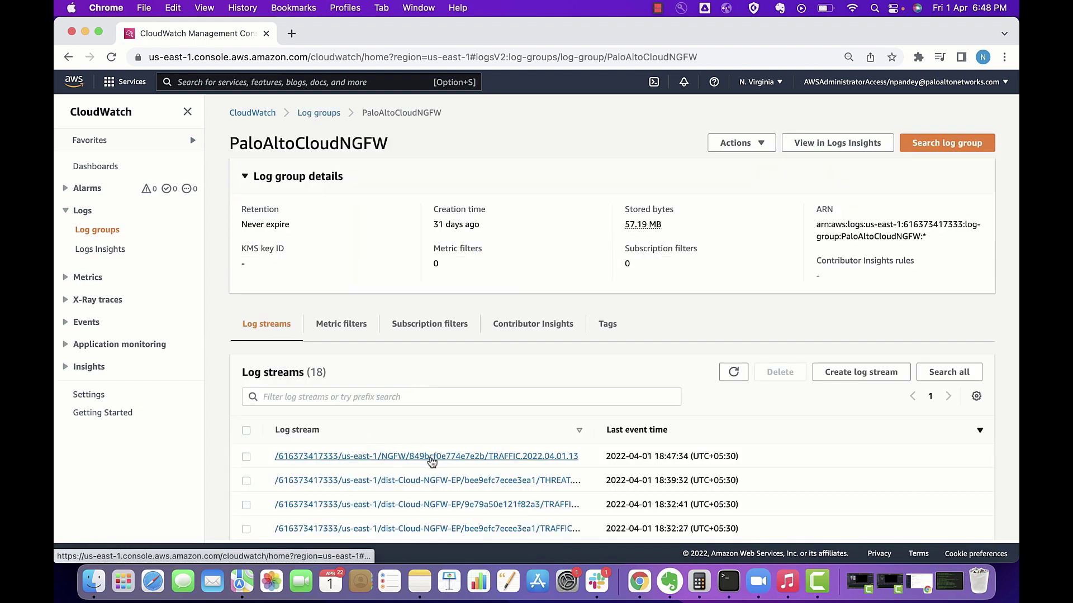
pyautogui.click(438, 457)
pyautogui.click(247, 282)
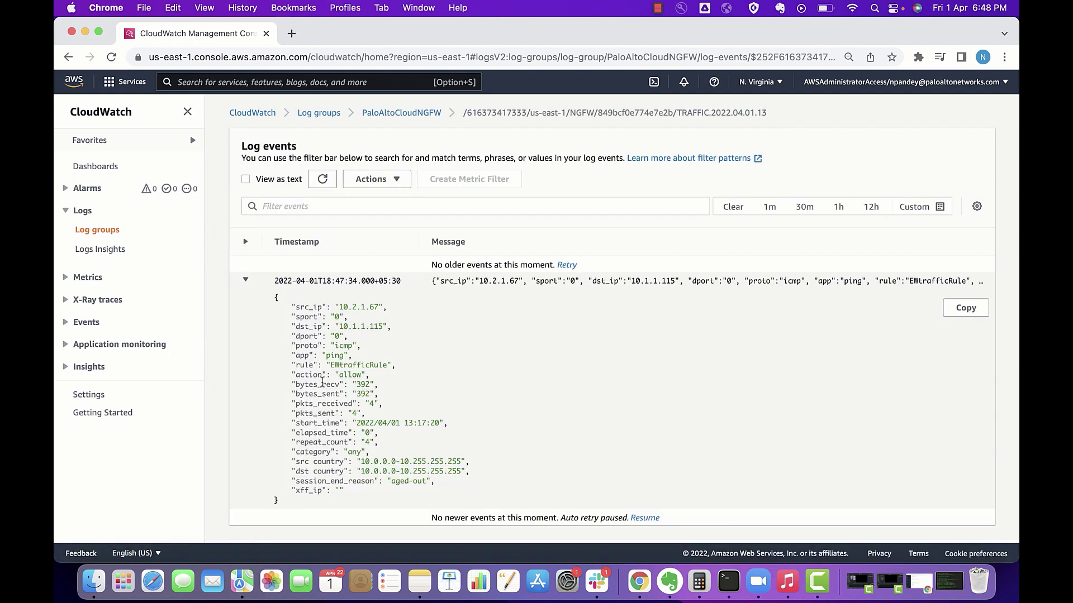
pyautogui.moveTo(295, 366); pyautogui.dragTo(386, 369)
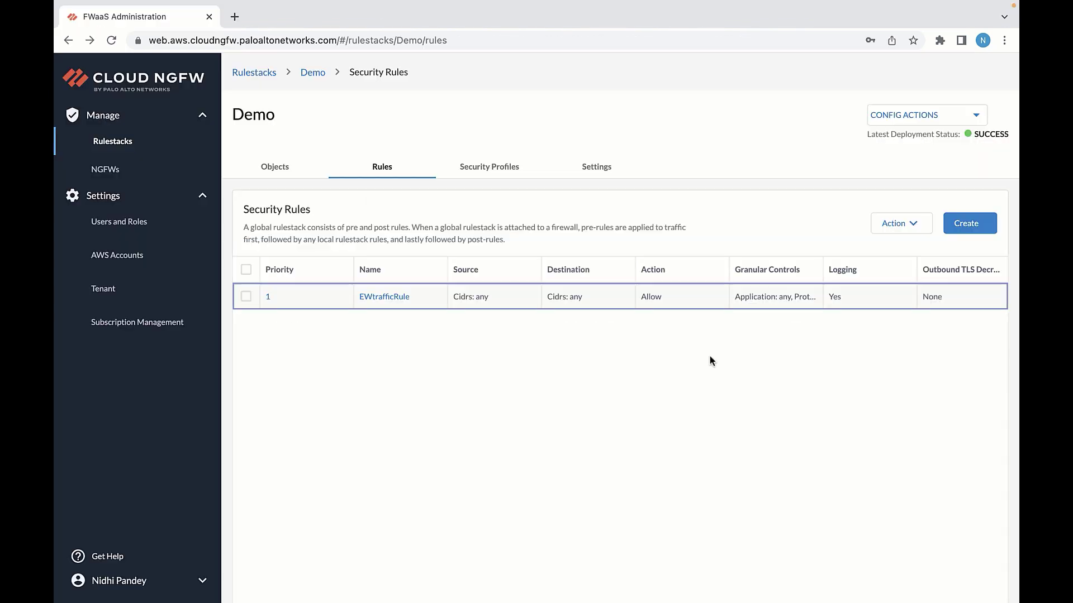
# Set EWtrafficRule's Applications to Match and add the ping application.
pyautogui.click(383, 296)
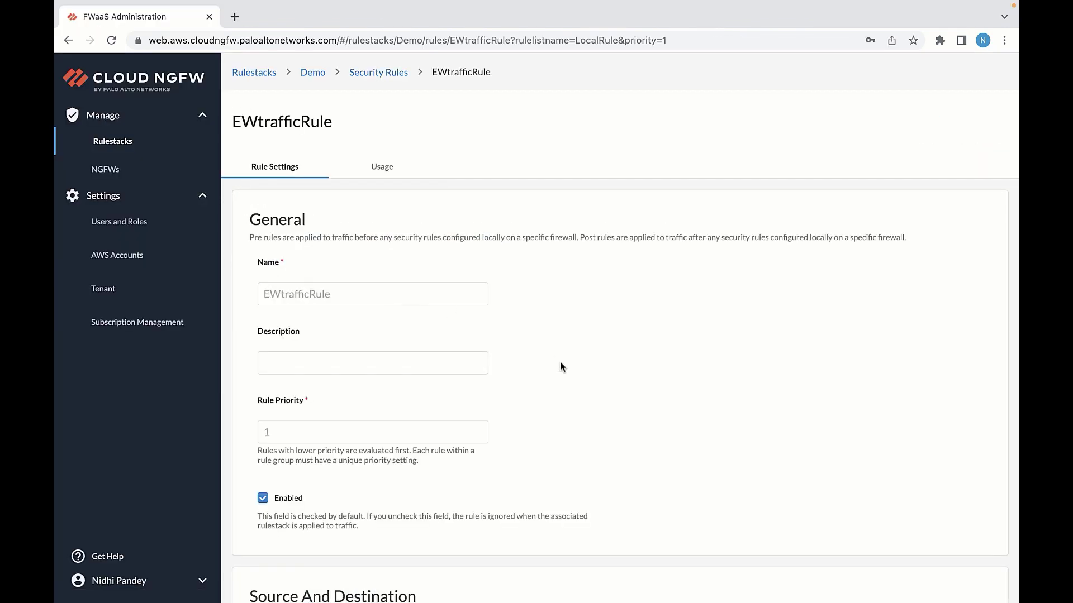
pyautogui.scroll(-8, 561, 363)
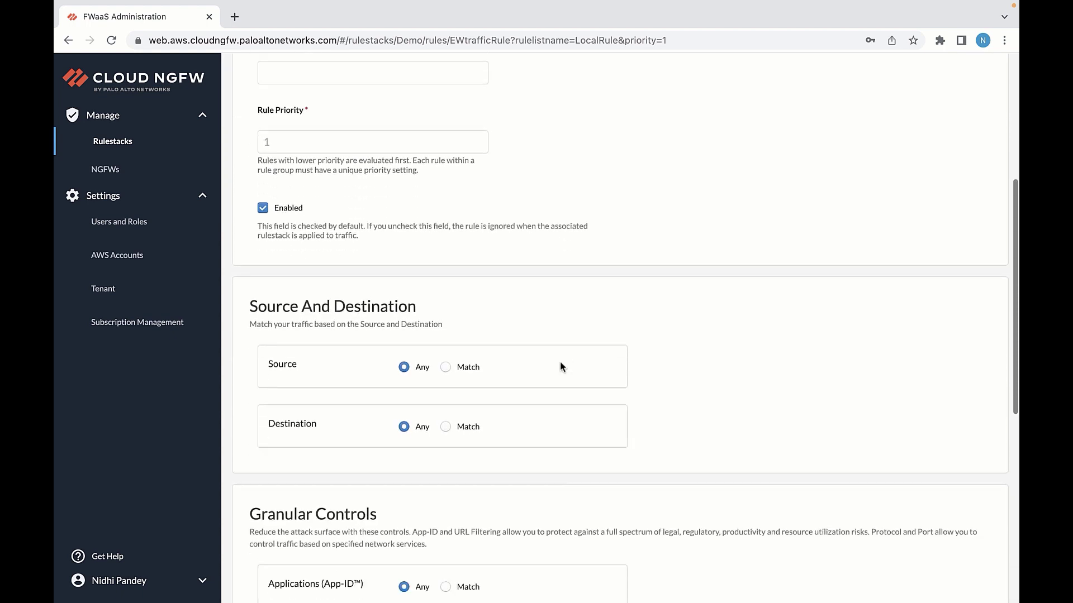
pyautogui.scroll(-2, 560, 361)
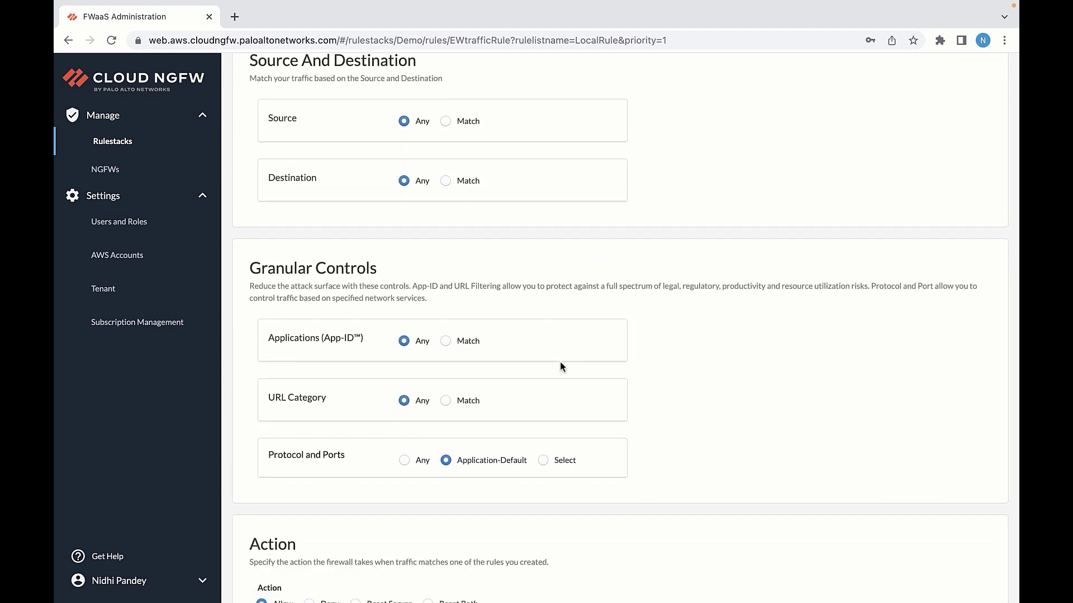
pyautogui.click(446, 342)
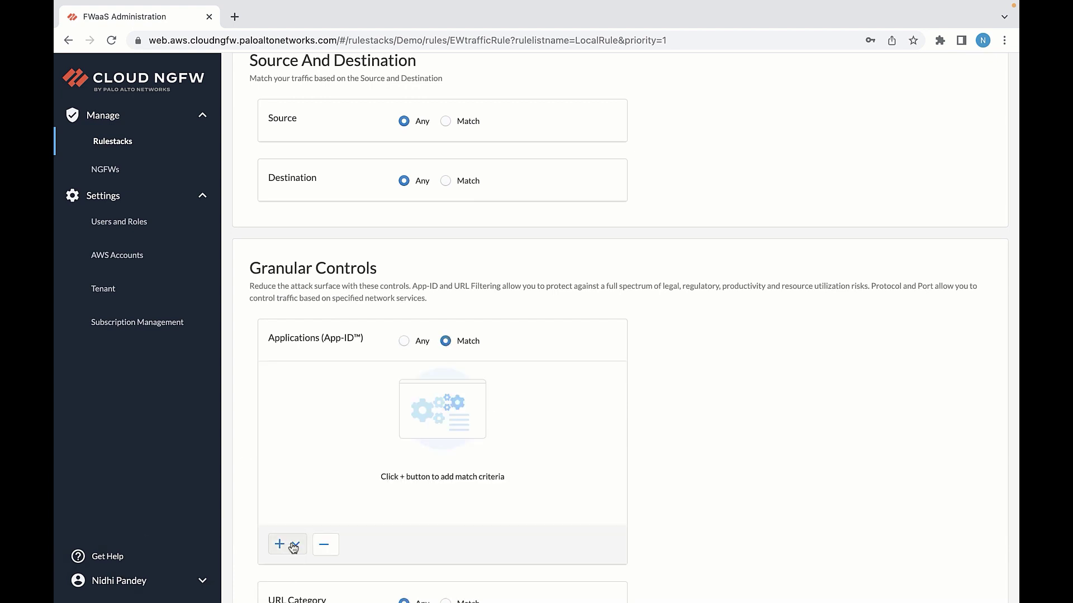
pyautogui.click(288, 566)
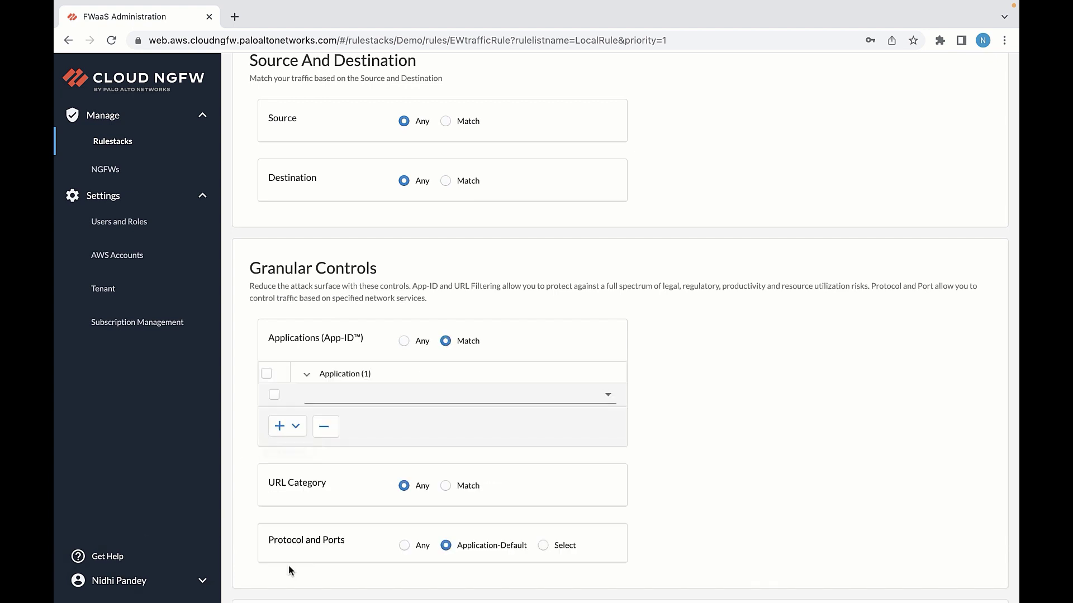
pyautogui.click(283, 566)
pyautogui.click(419, 393)
pyautogui.write('ping')
pyautogui.press('Return')
# Set the rule's action to Deny and save it.
pyautogui.scroll(-3, 657, 458)
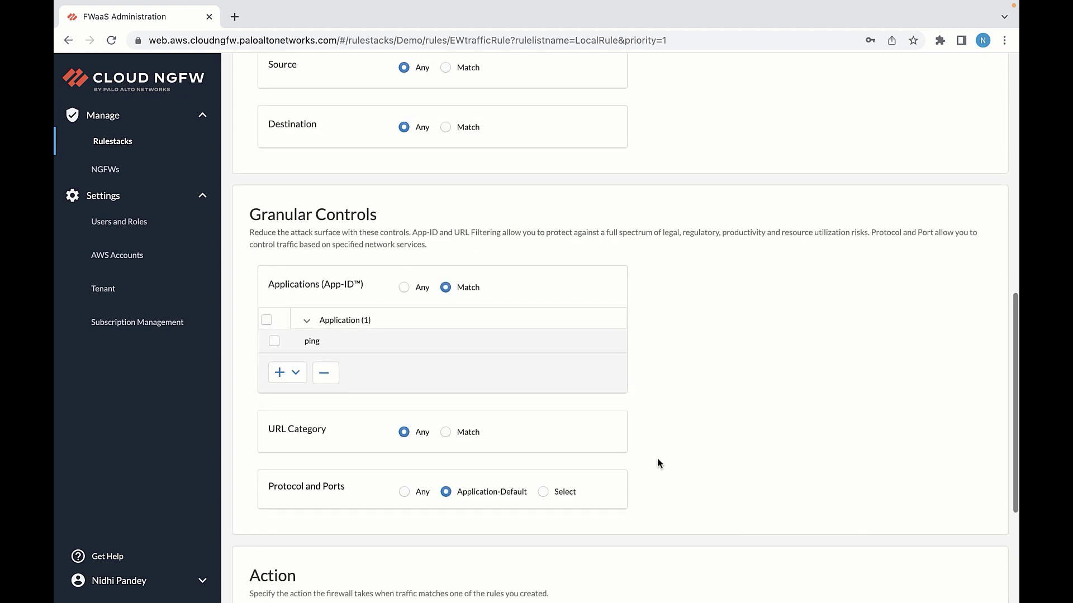
pyautogui.click(309, 475)
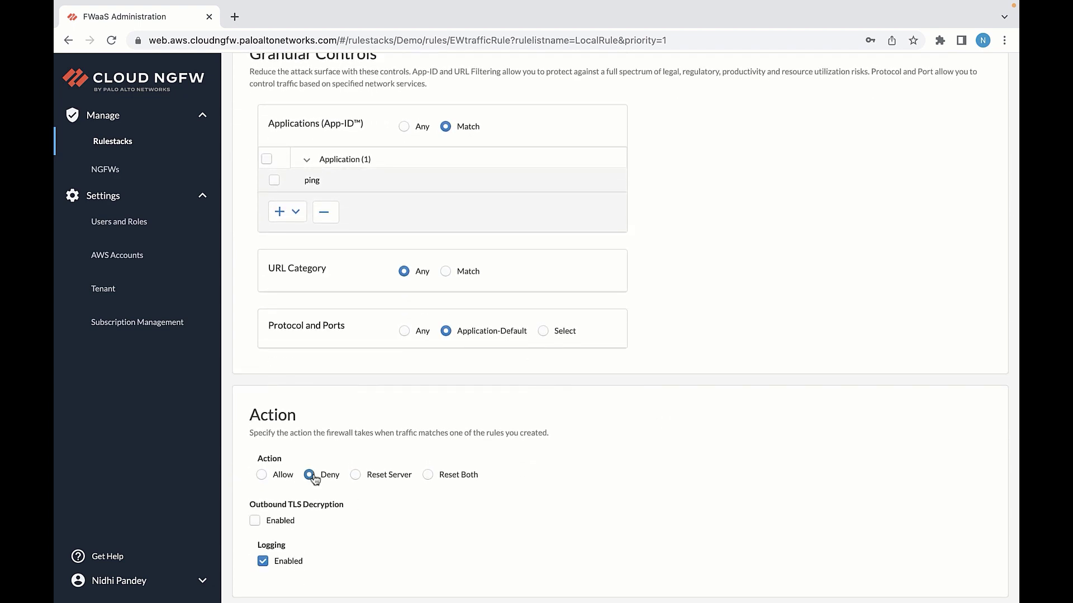
pyautogui.scroll(-1, 615, 391)
pyautogui.click(969, 560)
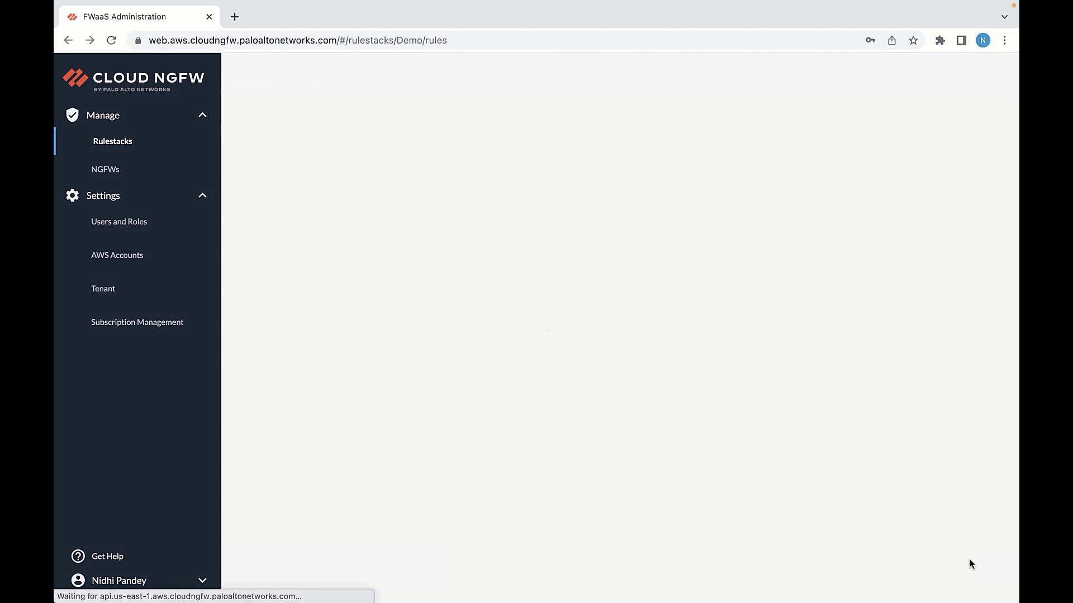
pyautogui.click(905, 115)
pyautogui.click(895, 140)
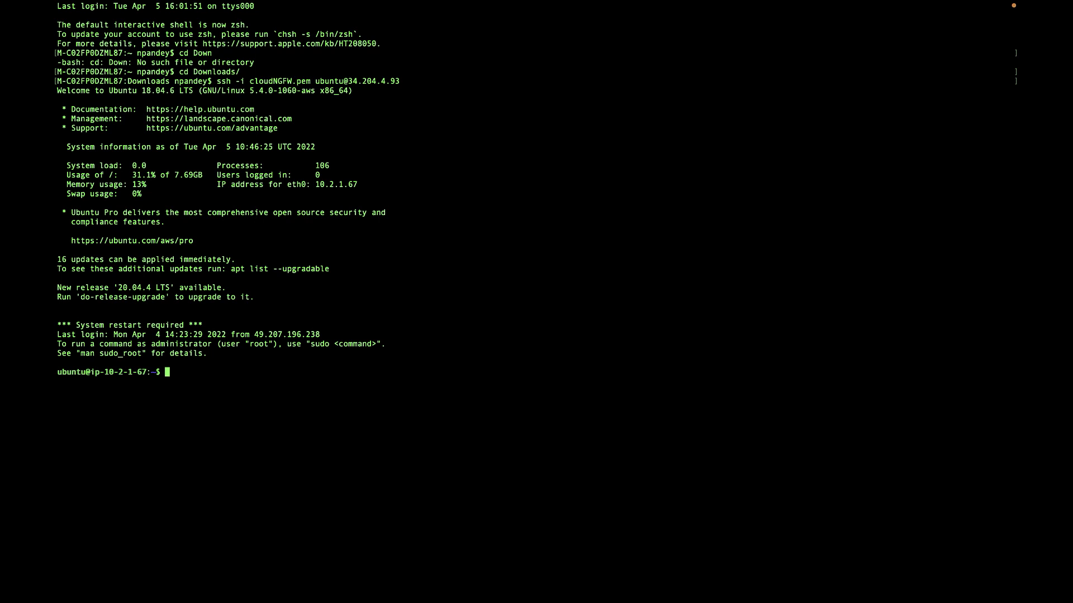
# Run ping 10.1.1.115 again and stop it, showing 100% packet loss.
pyautogui.write('ping 10.1.1.115')
pyautogui.press('Return')
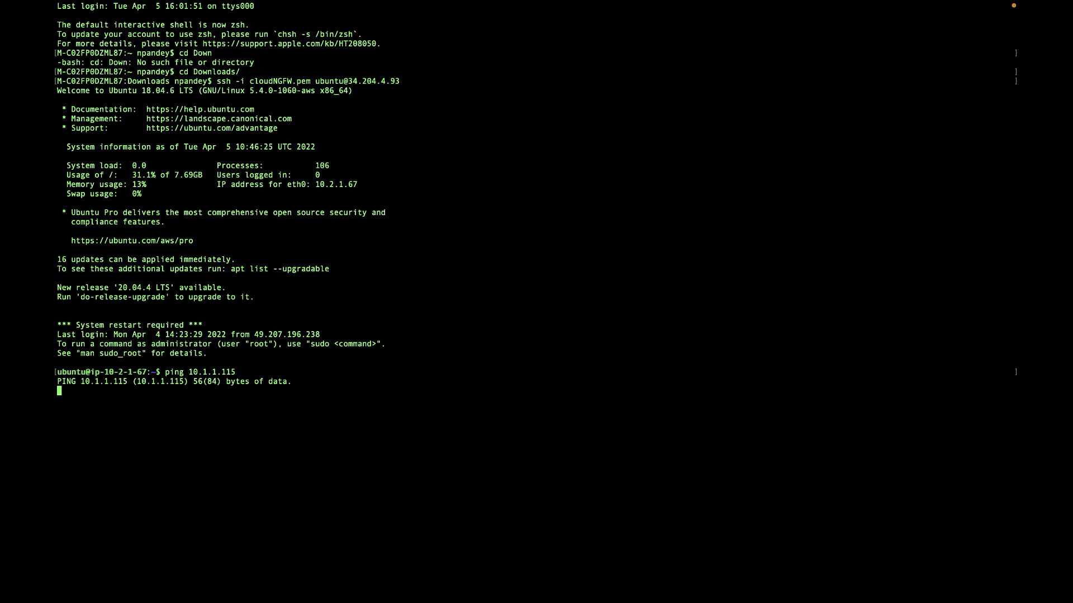
pyautogui.hotkey('ctrl', 'c')
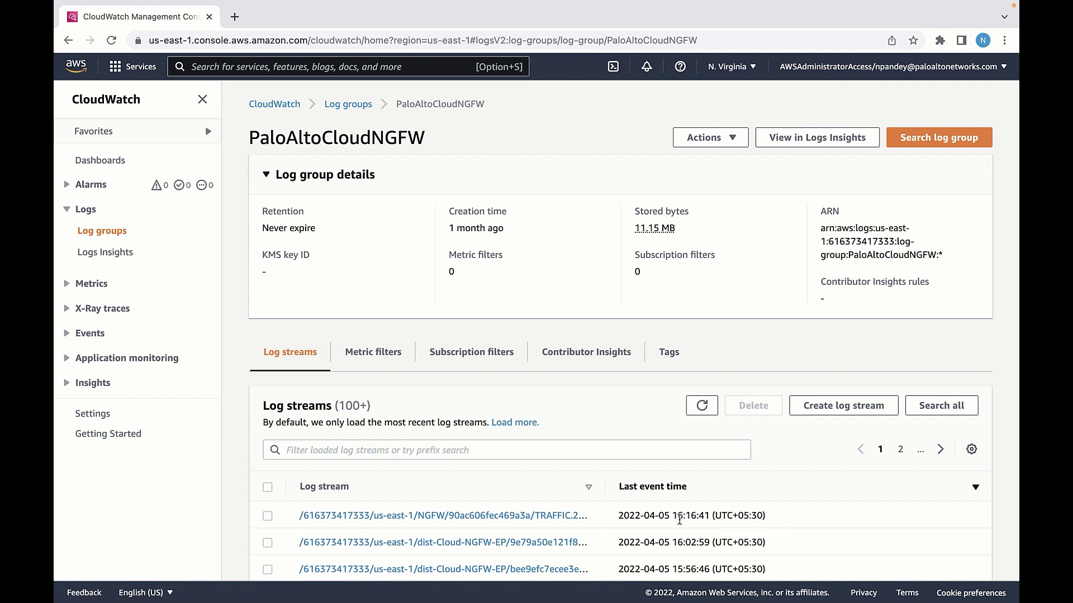
# Expand the newest TRAFFIC log event showing EWtrafficRule dropped the ping with policy-deny.
pyautogui.click(505, 517)
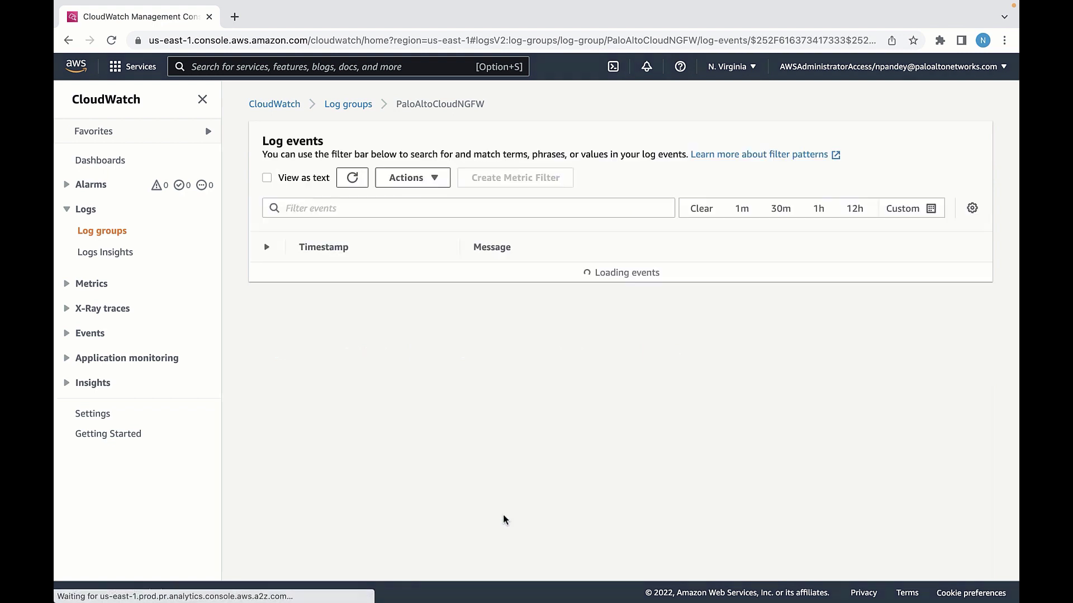
pyautogui.click(267, 285)
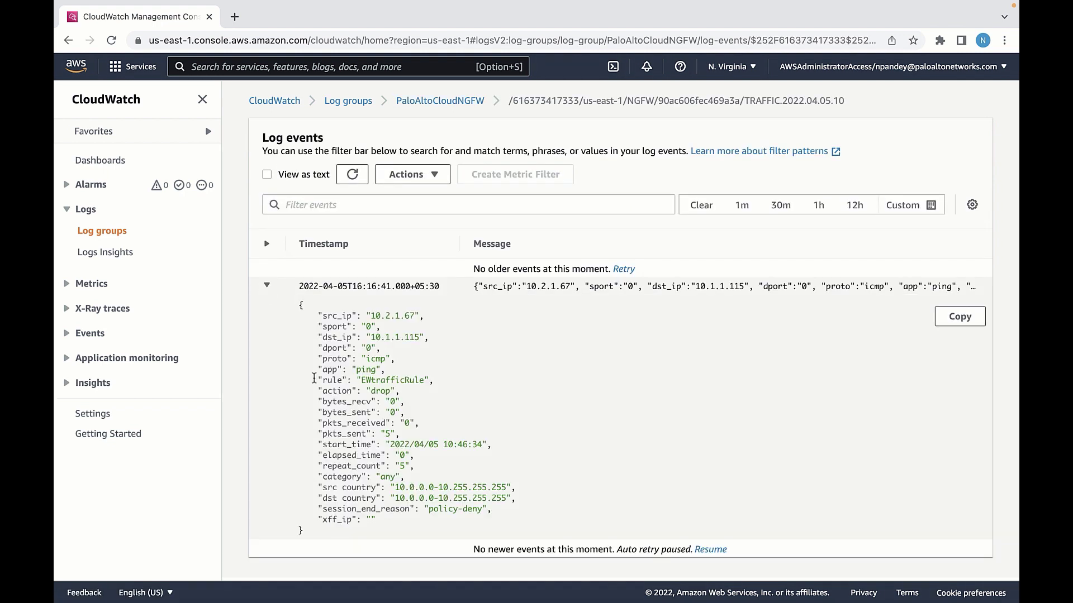